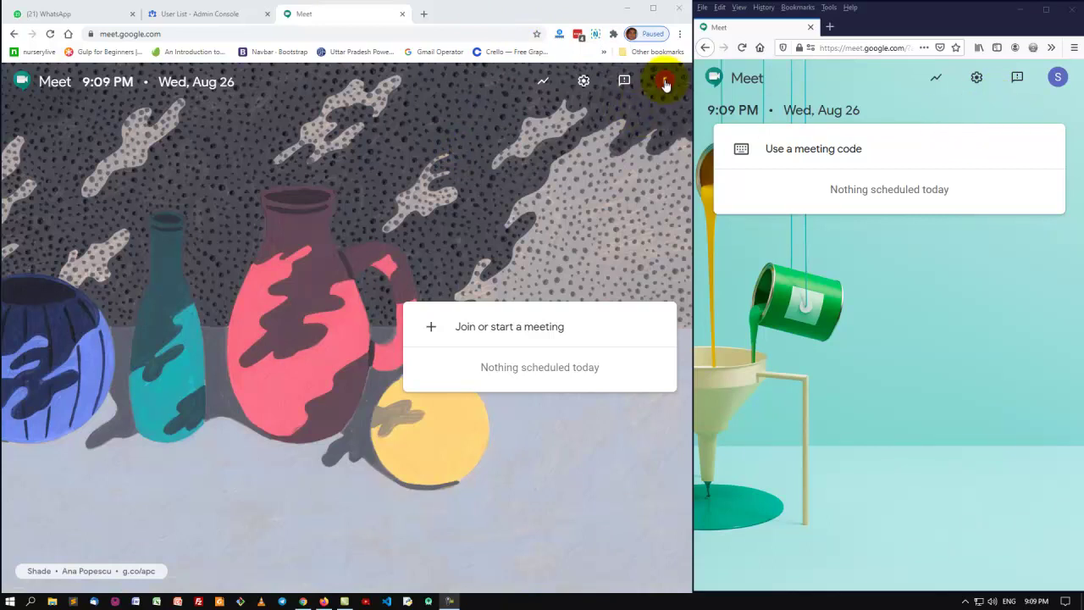
- Start a new meeting of your own with the nickname left blank
click(501, 329)
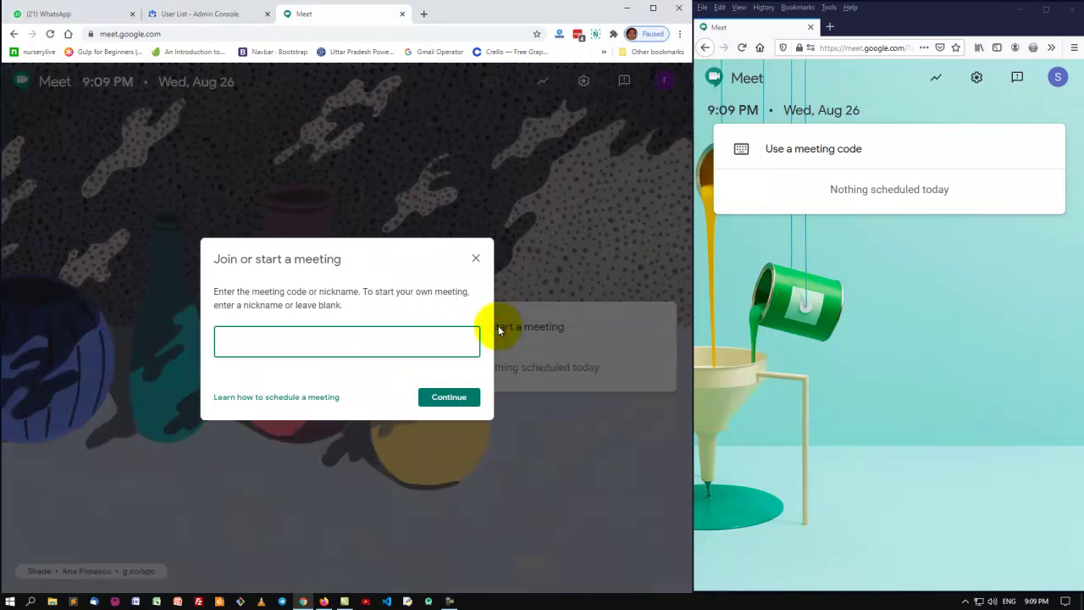
click(475, 259)
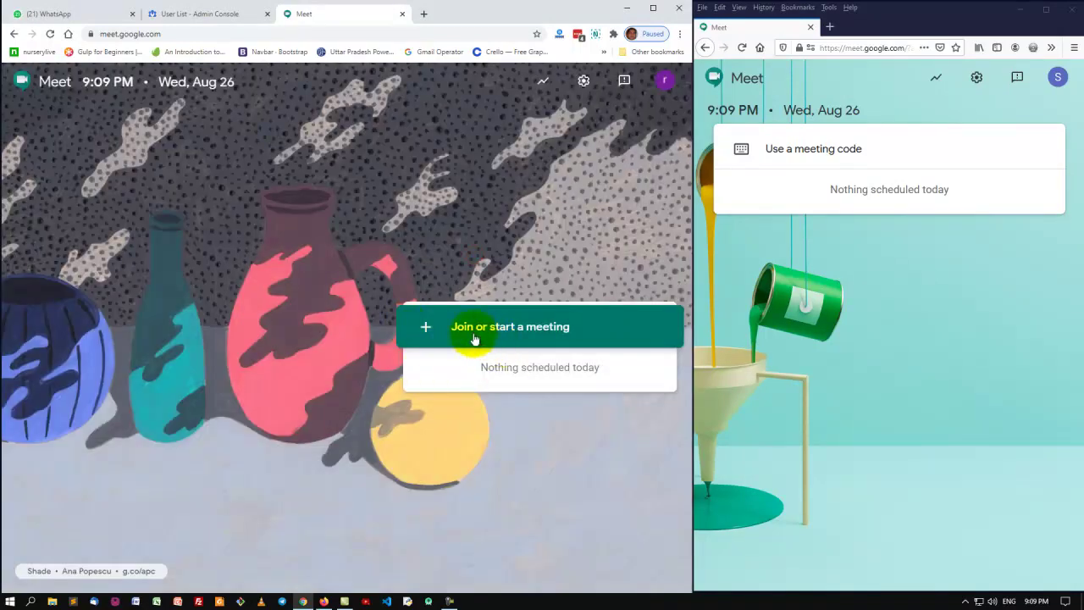
click(448, 330)
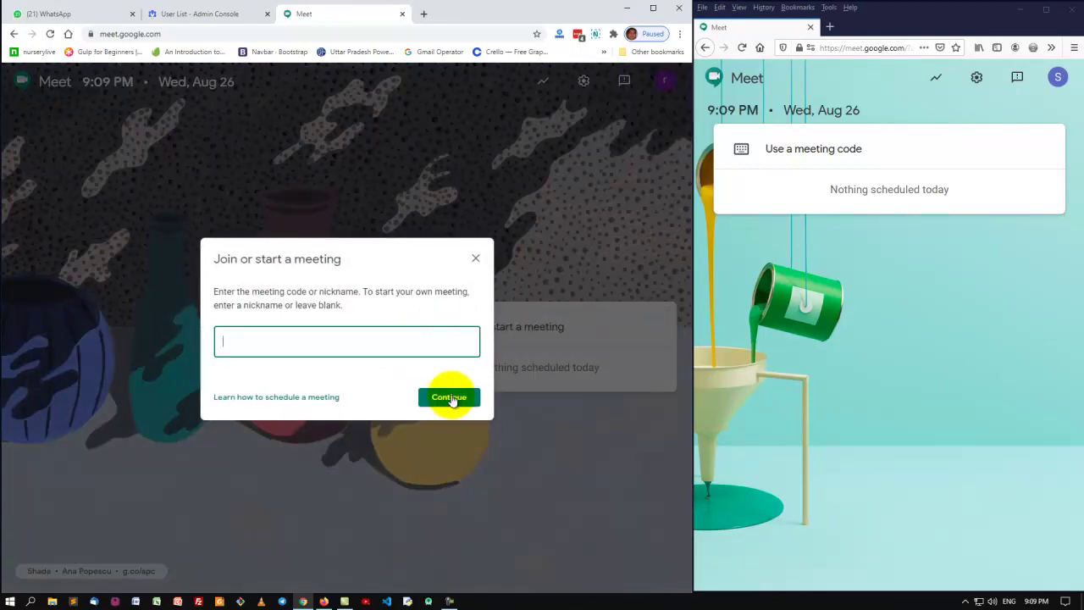
click(448, 395)
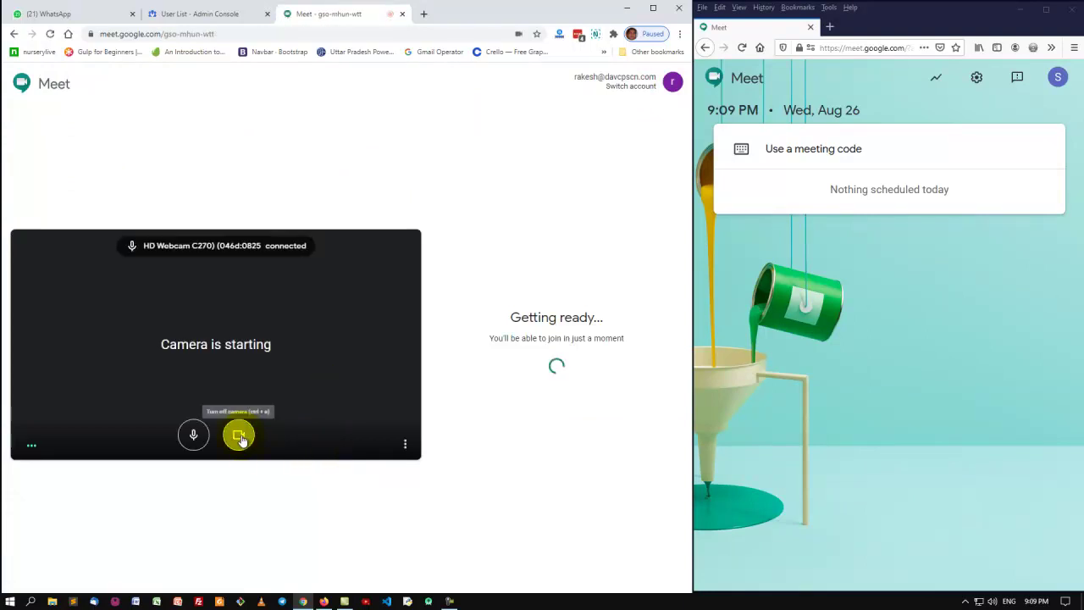
- Turn the camera off, select the meeting code in the link, and join the call alone
click(239, 435)
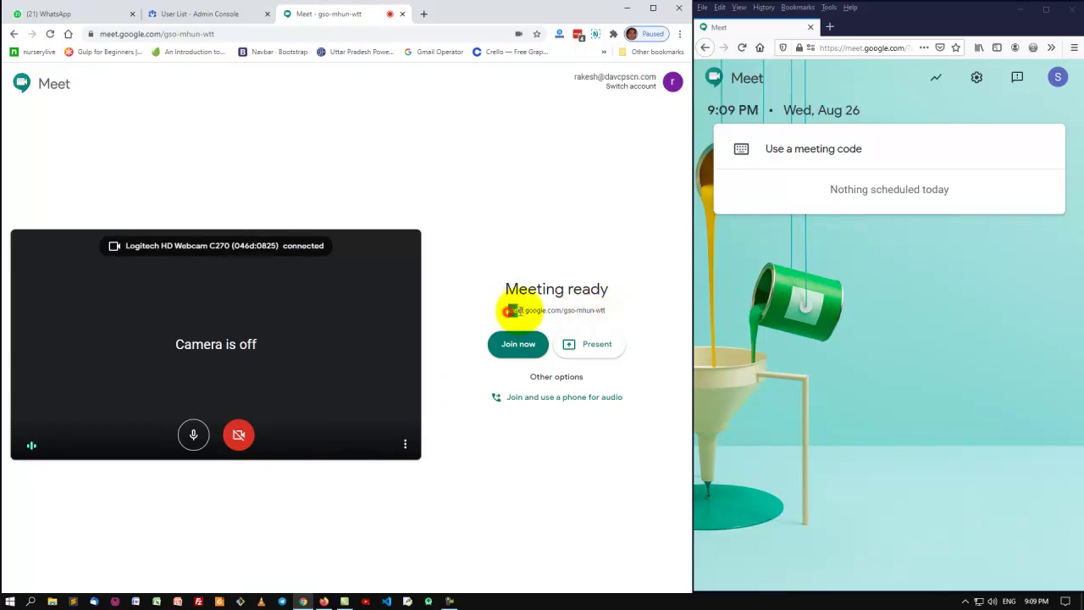
drag(508, 309, 637, 318)
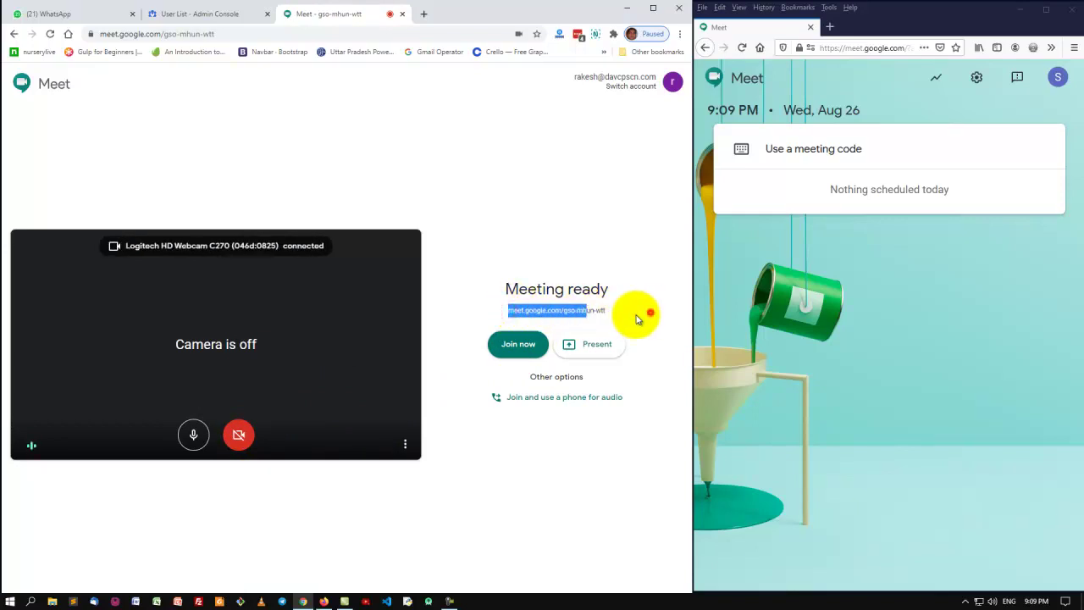
click(560, 309)
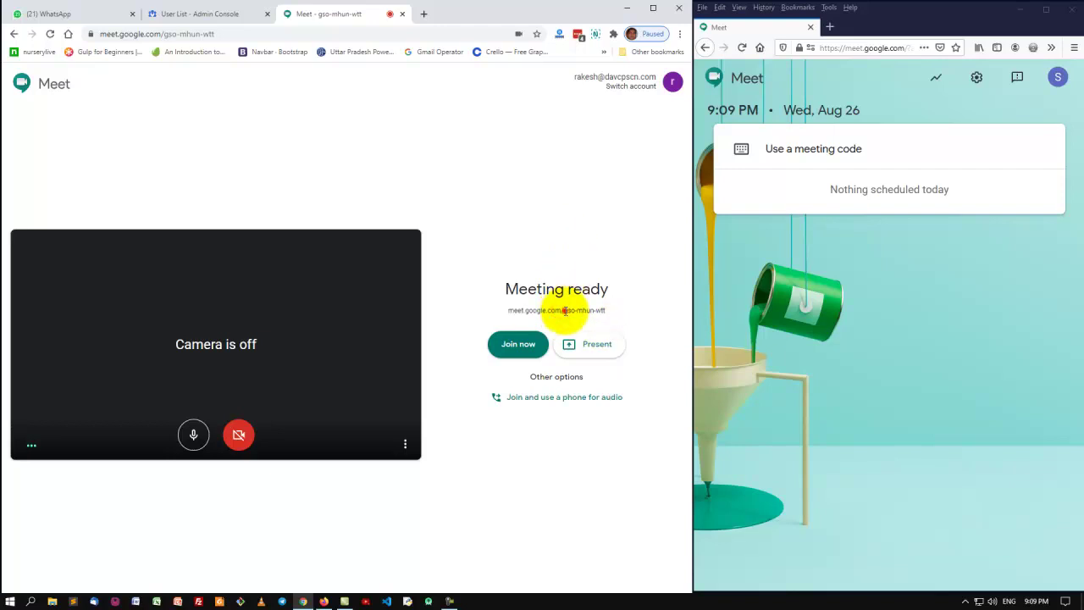
drag(564, 310, 627, 316)
key(ctrl+c)
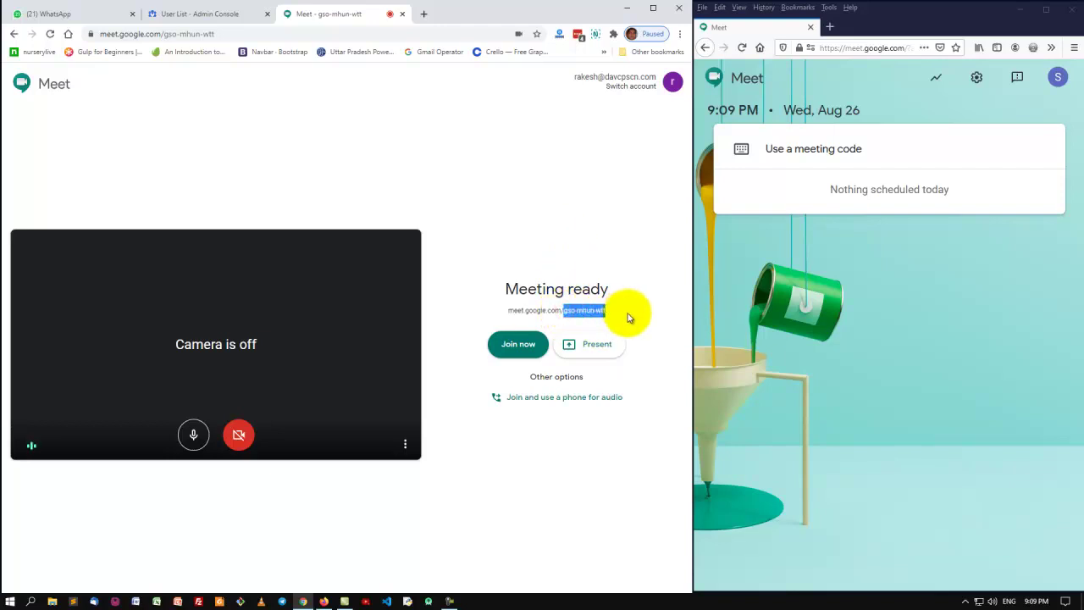
click(512, 347)
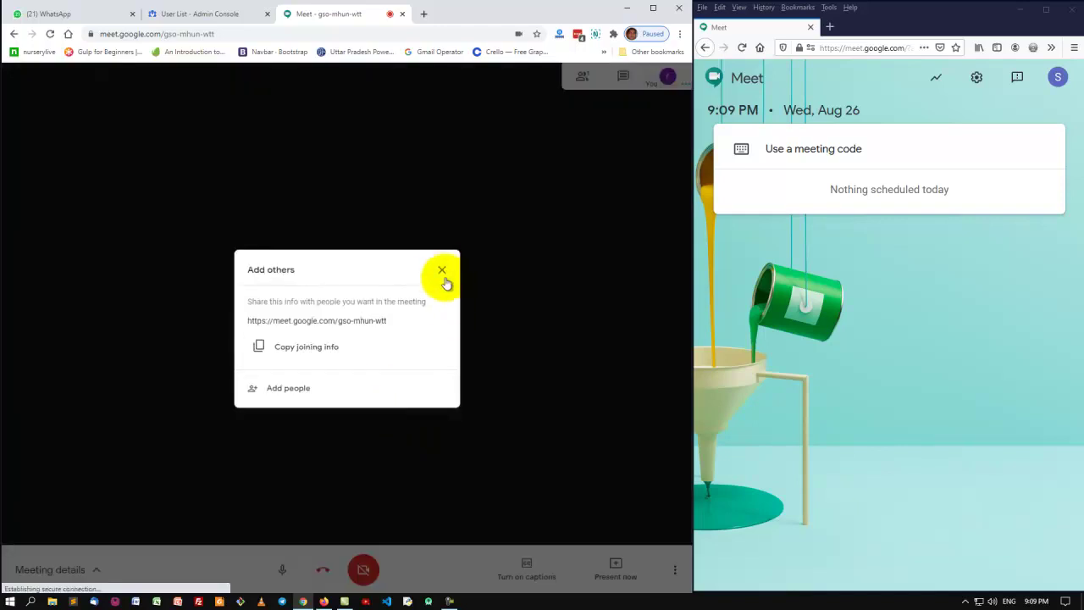
click(441, 269)
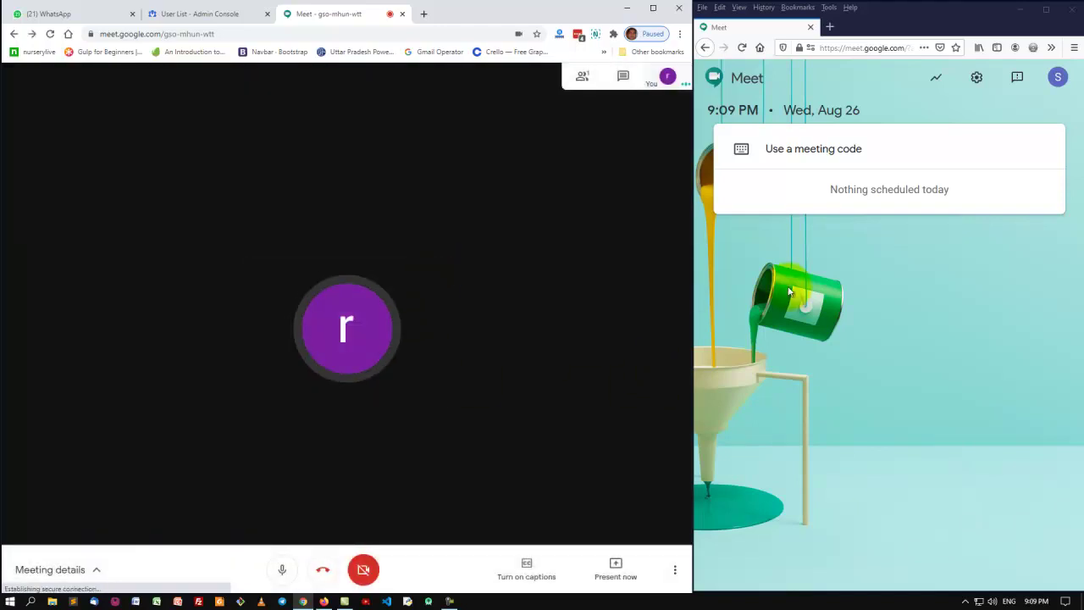
- In Firefox, paste the copied meeting code and join as the second participant
click(805, 149)
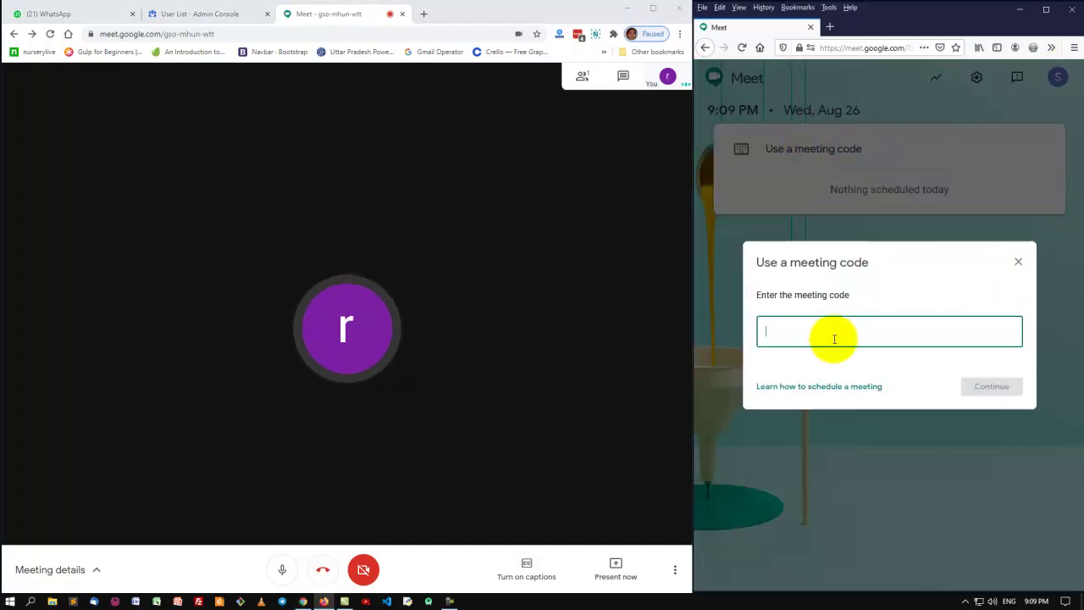
key(ctrl+v)
click(982, 395)
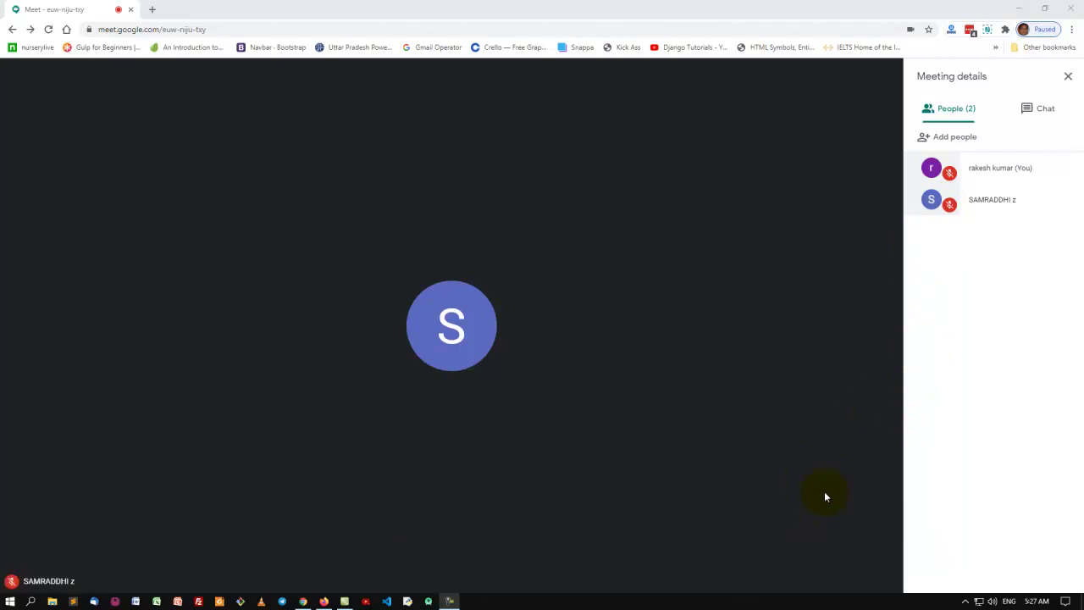
- Show the Present now options: entire screen, a window, or a Chrome tab
mouse_move(818, 583)
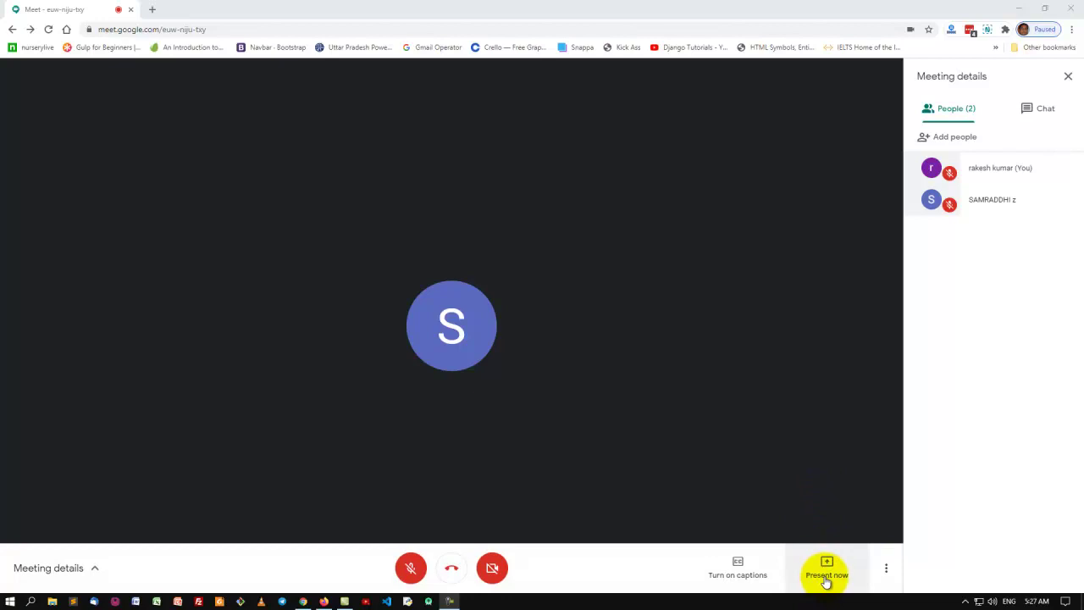
click(826, 579)
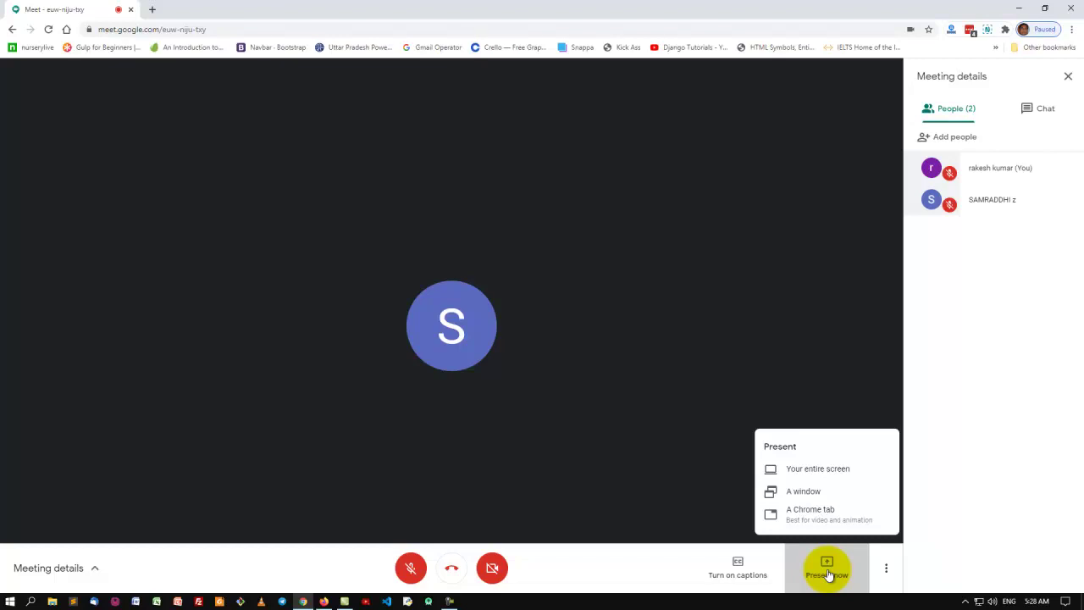
- Share Screen 1 as your entire screen, then drag the Pandas-1 video onto the desktop
click(798, 476)
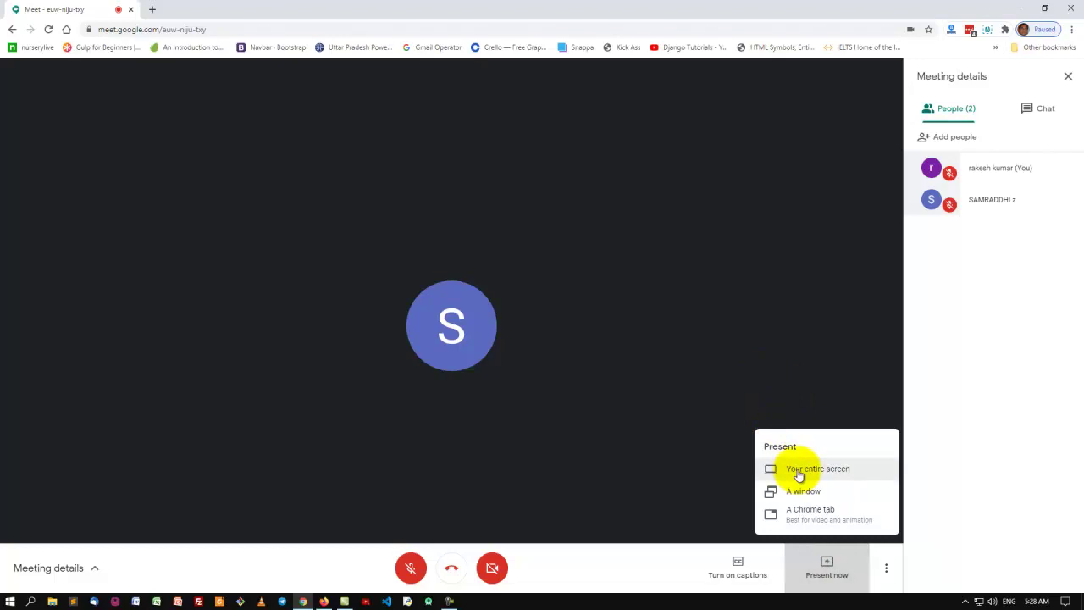
click(799, 476)
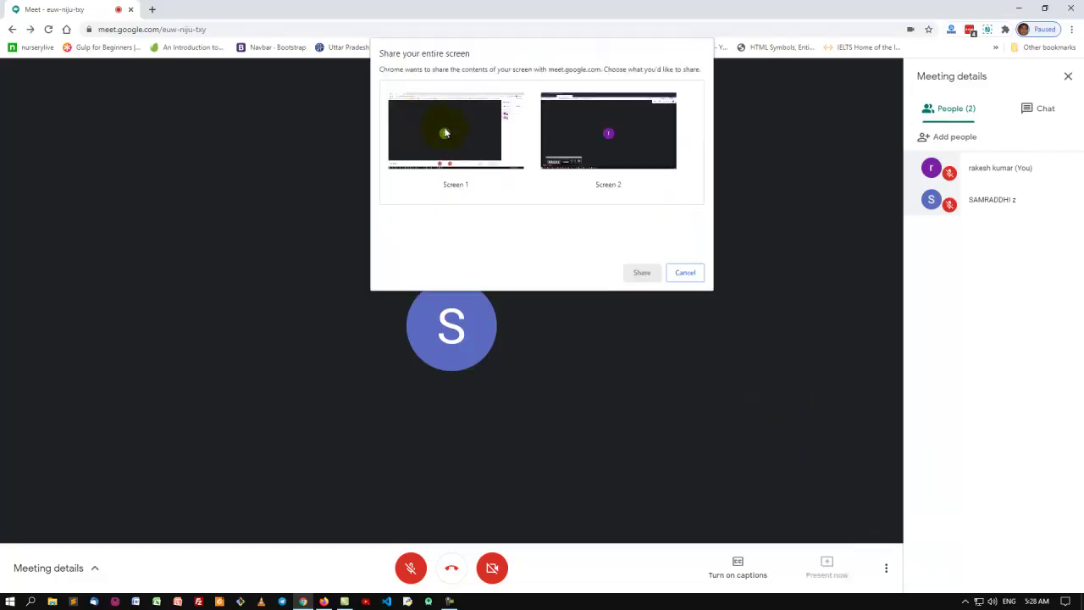
click(444, 132)
click(641, 273)
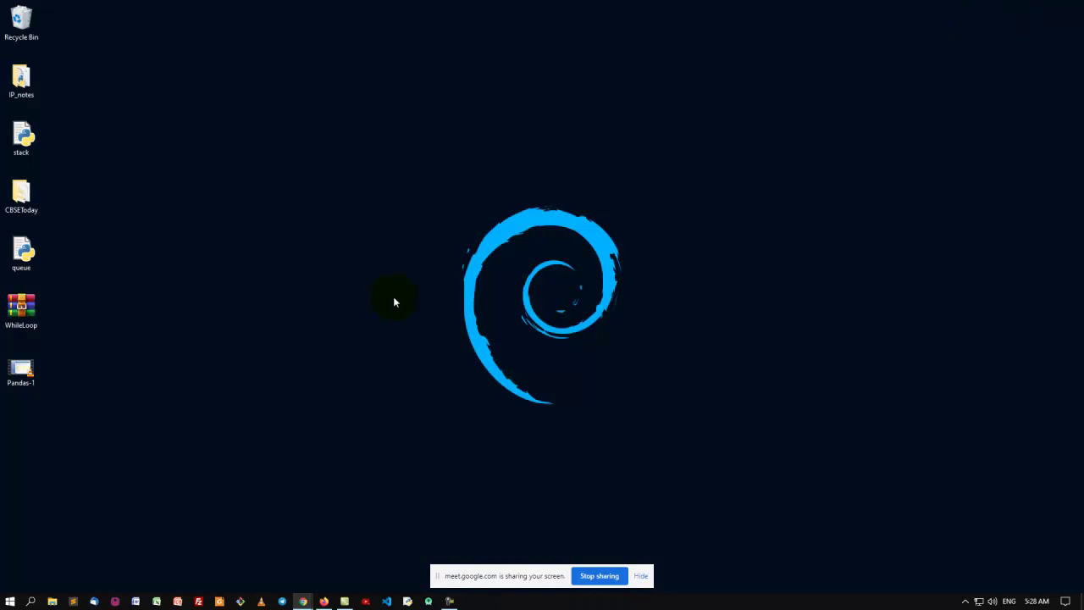
mouse_move(22, 376)
mouse_down()
mouse_move(288, 314)
mouse_move(320, 258)
mouse_up()
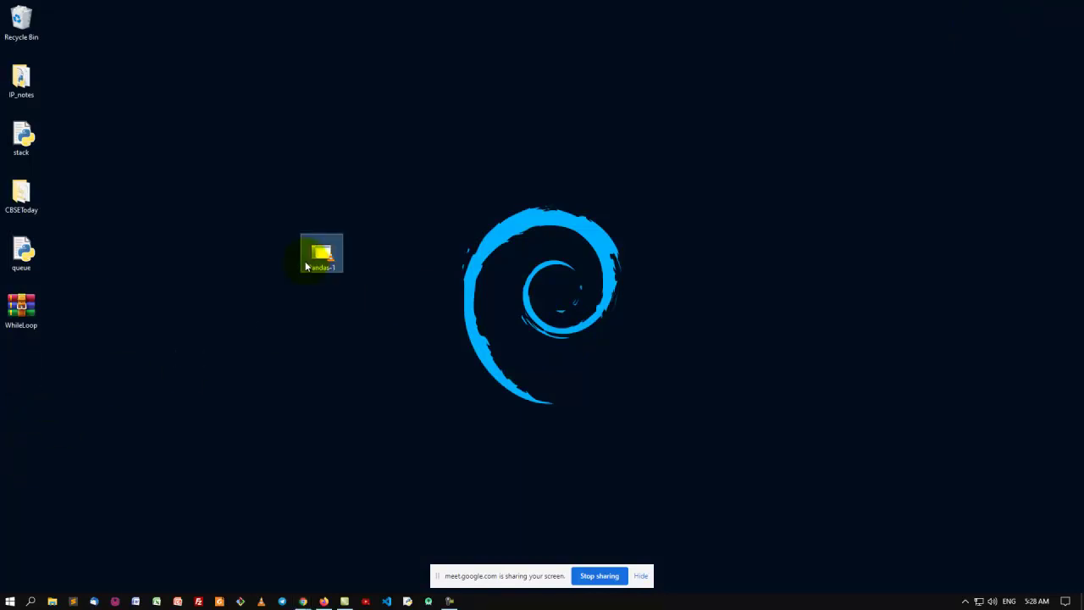
click(331, 277)
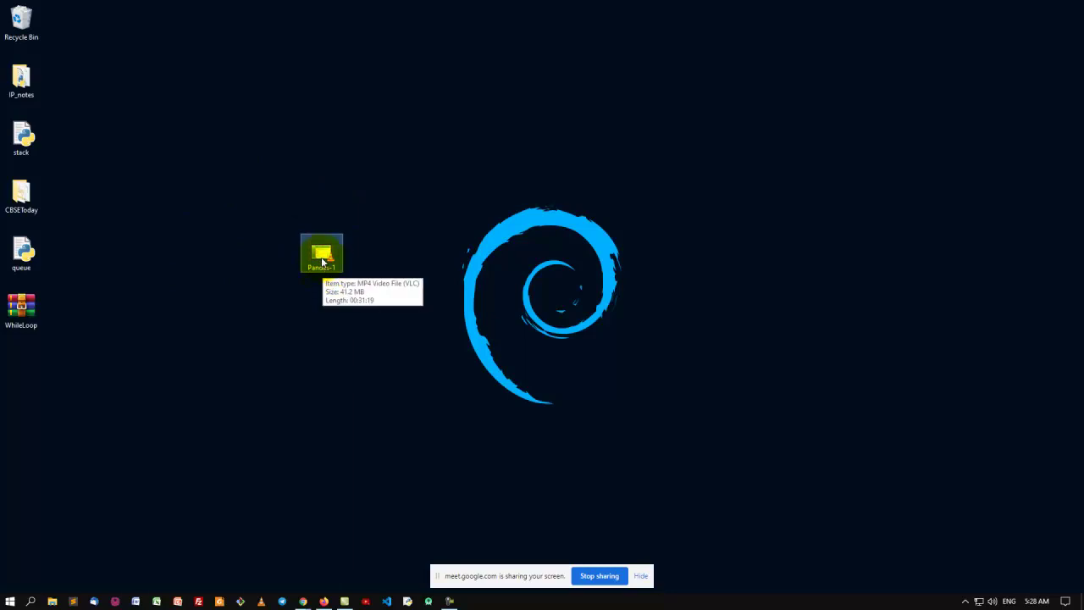
- Play Pandas-1.mp4 in VLC and pause it at 00:30
double_click(322, 261)
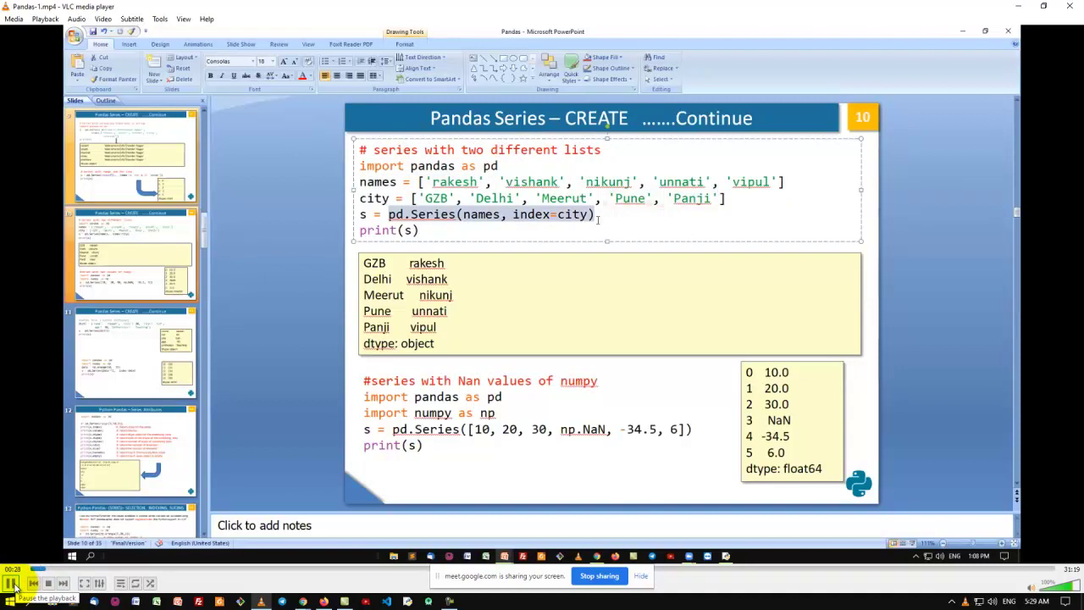
click(13, 585)
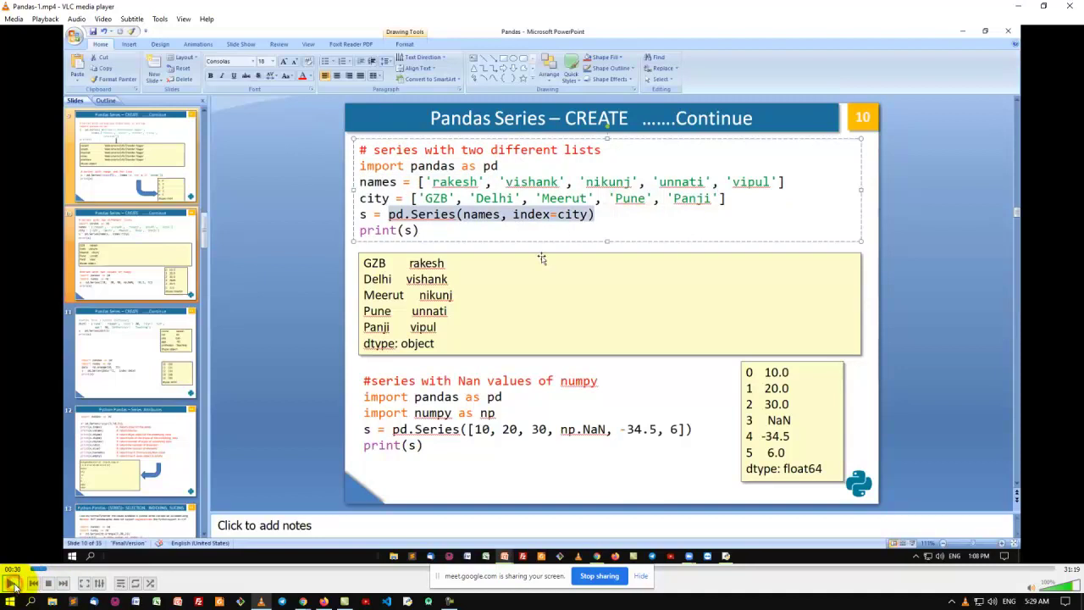